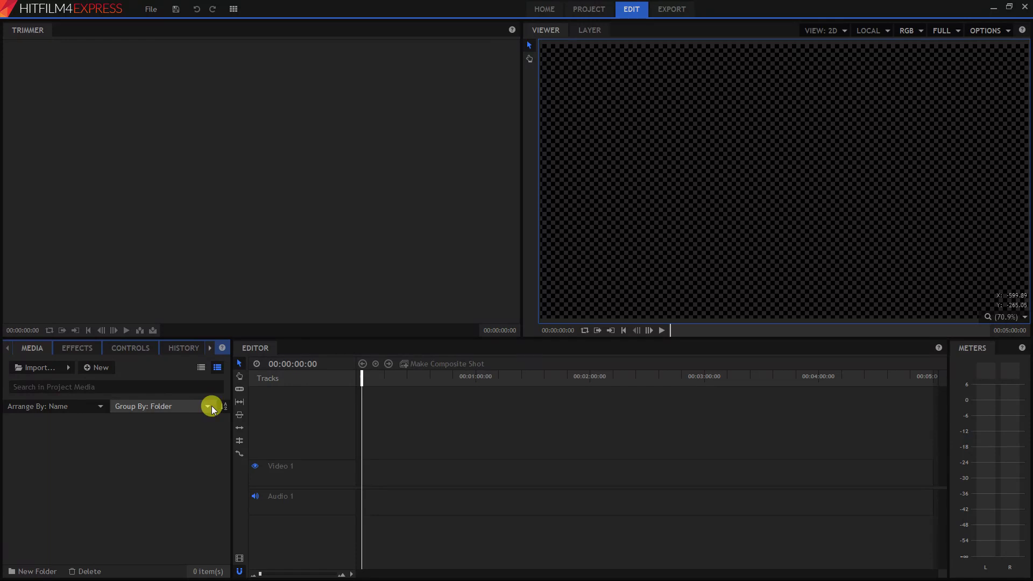
Create a new 1280 x 720 plane in the Media panel named 'My Plane'.
left_click(103, 367)
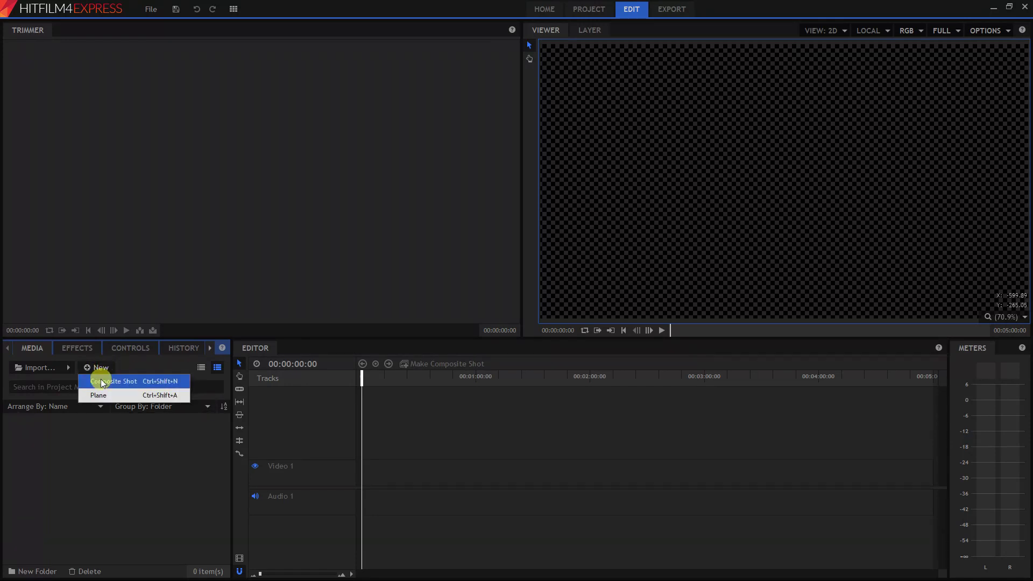
left_click(107, 396)
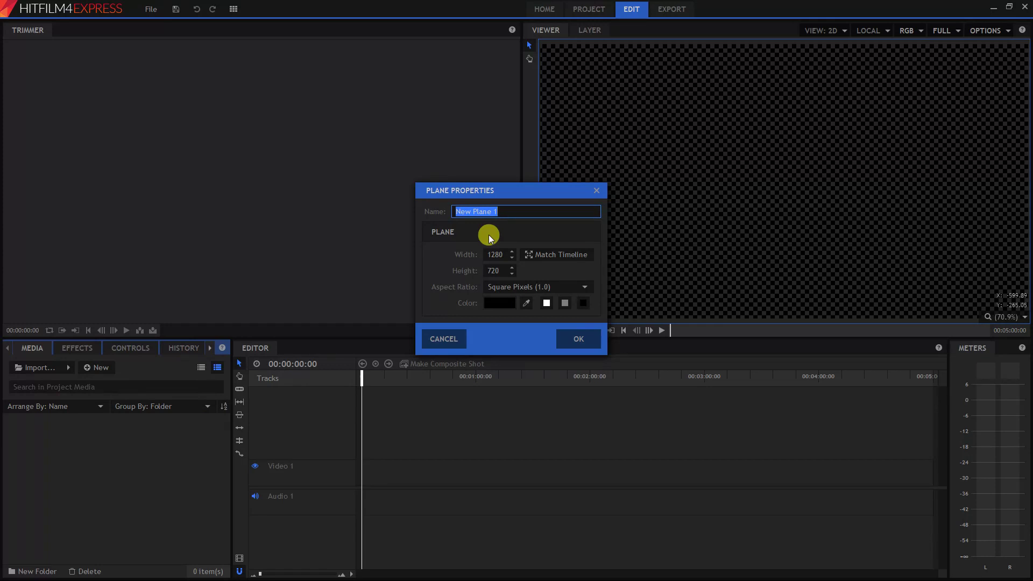
type("My Plane")
left_click(578, 344)
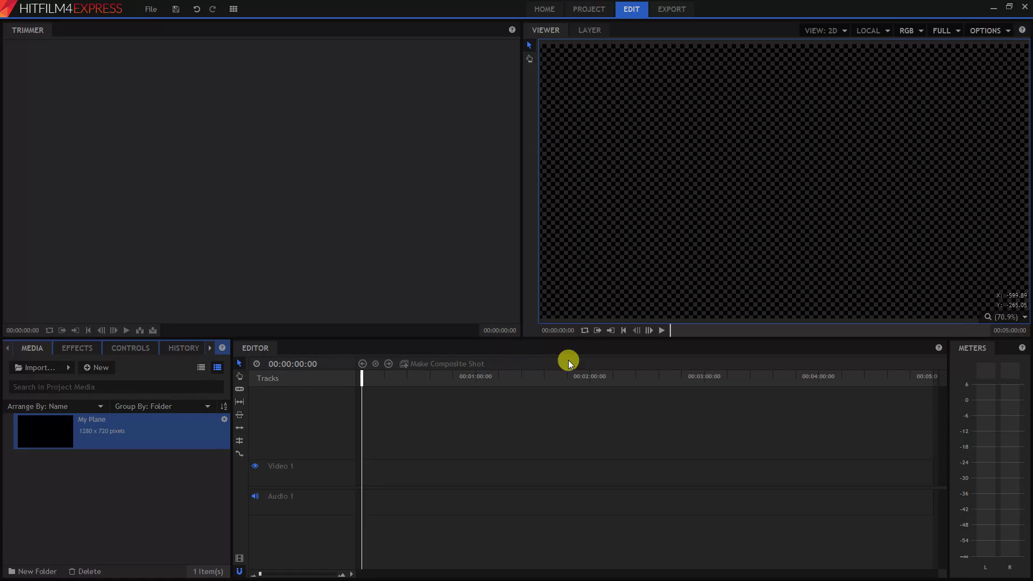
Make My Plane into a composite shot named 'My Composite Shot' lasting 00:00:10:00.
right_click(137, 425)
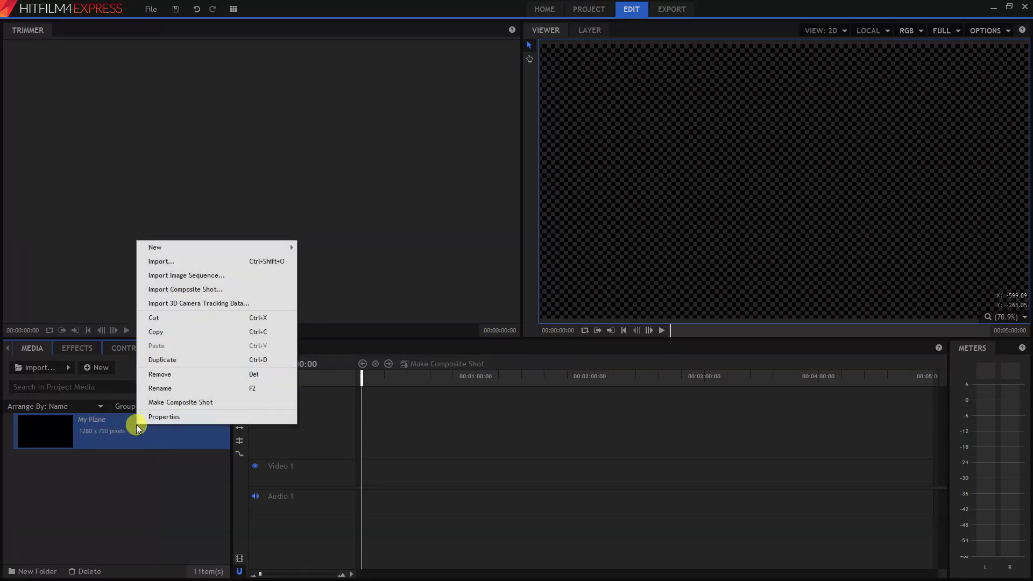
left_click(239, 405)
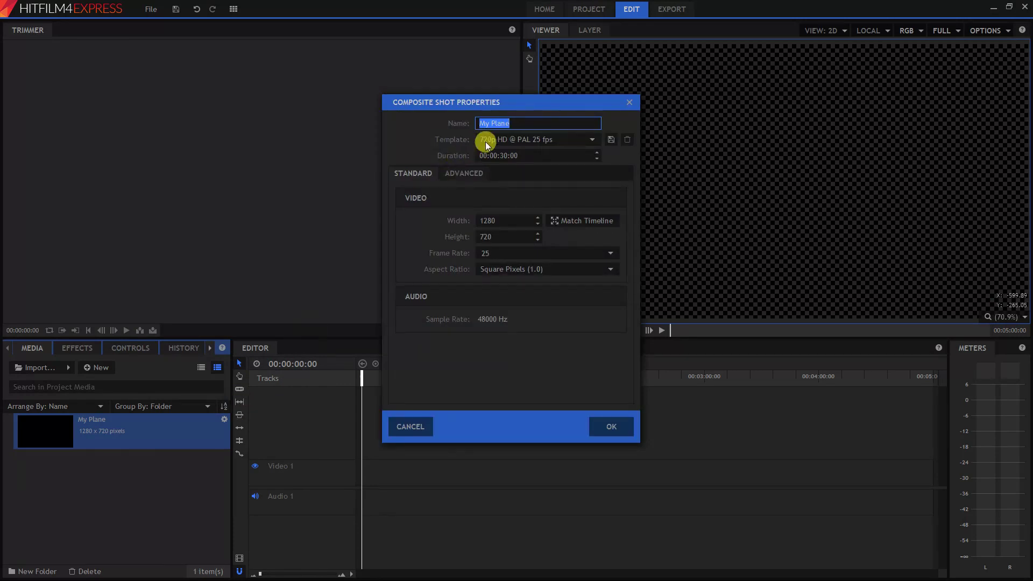
type("My Composite Shot")
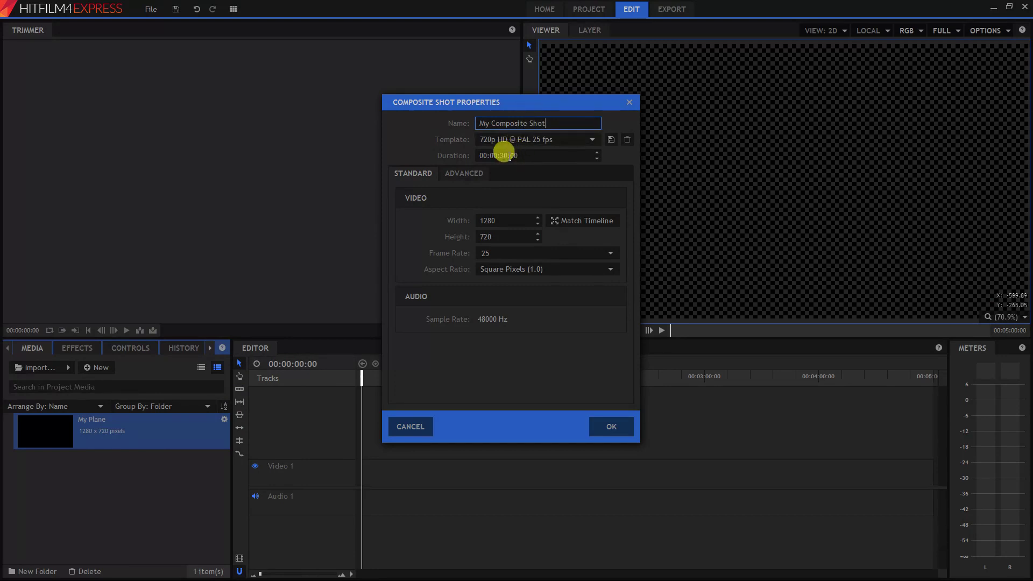
left_click(506, 156)
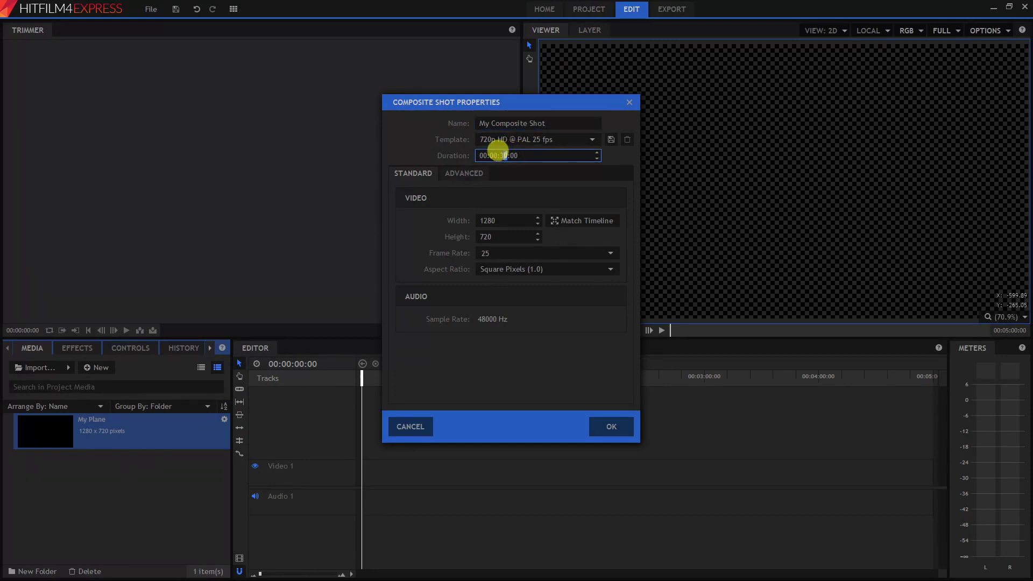
key("BackSpace")
type("1")
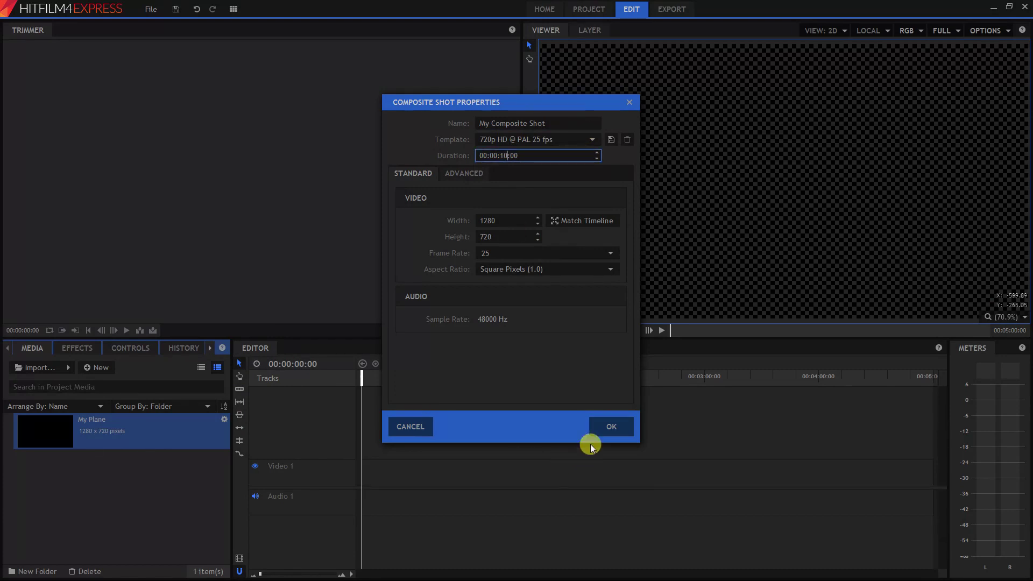
left_click(602, 427)
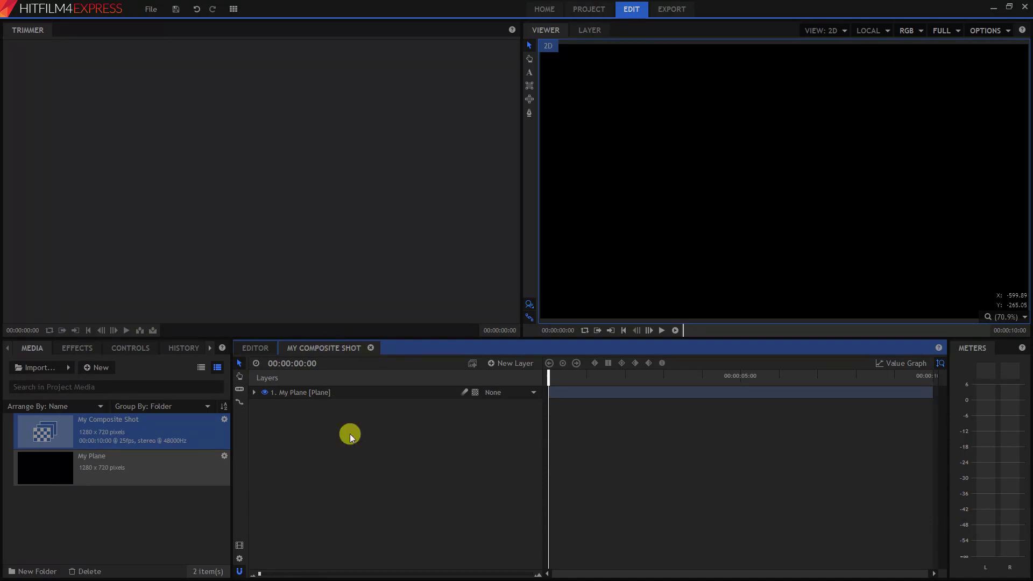
Add a 400 x 400 text layer to the composite shot.
left_click(506, 363)
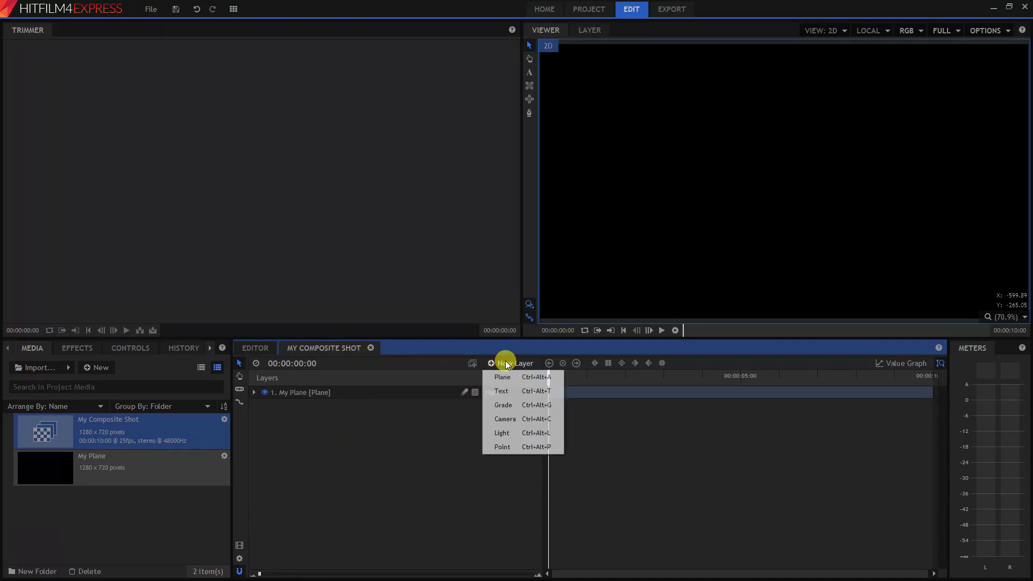
left_click(518, 396)
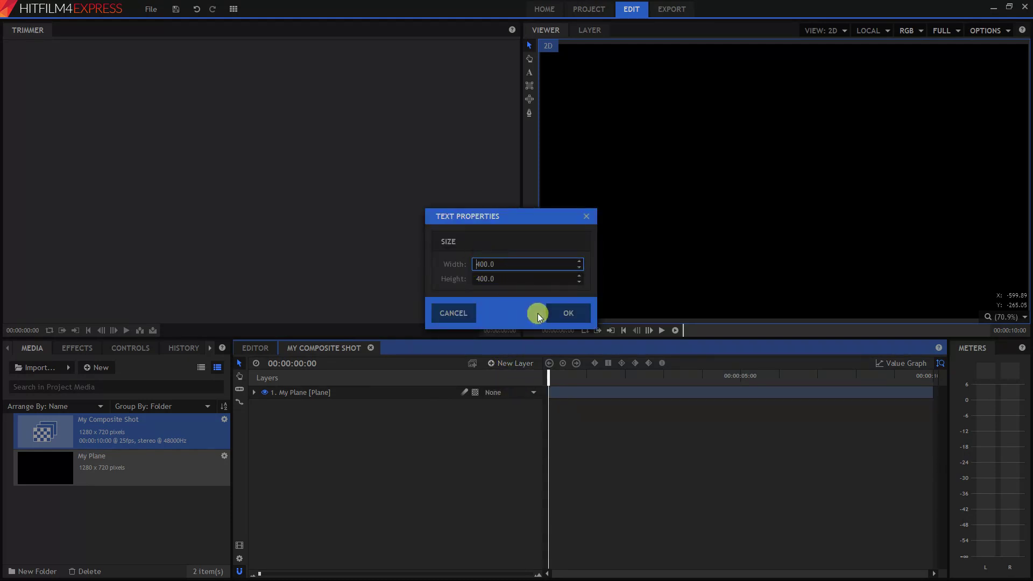
left_click(568, 313)
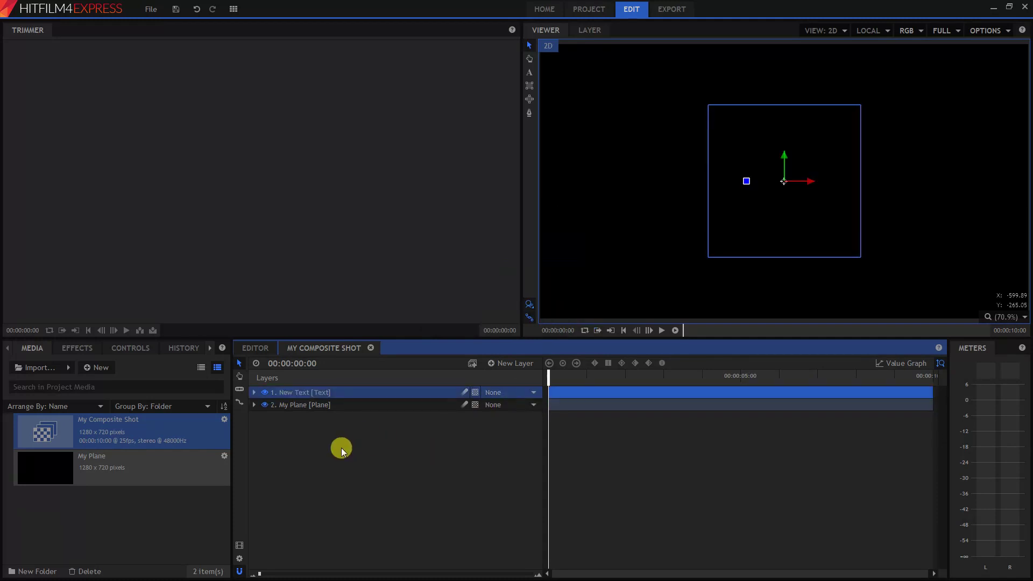
left_click(324, 418)
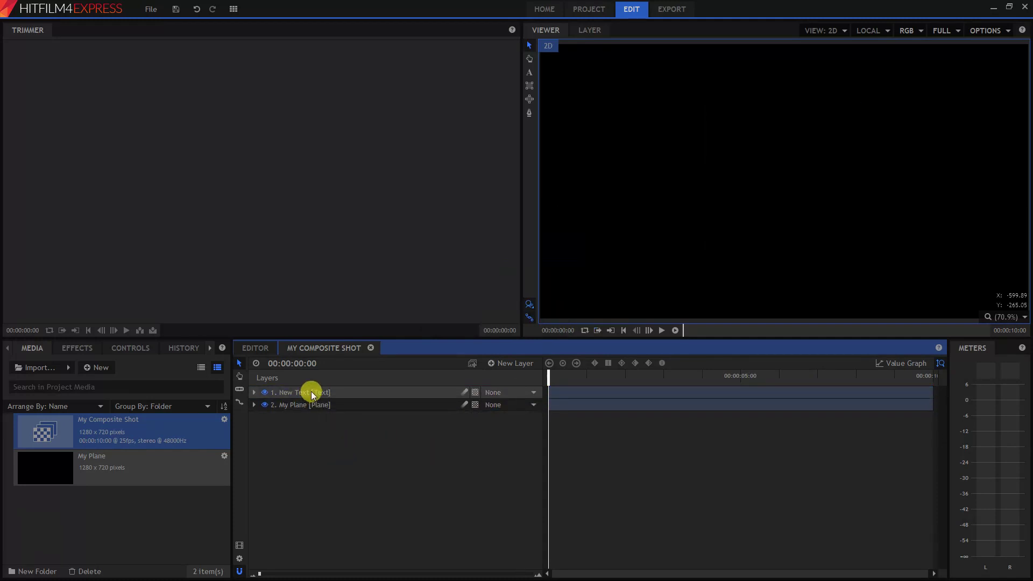
Rename the New Text layer to 'My Text'.
left_click(330, 393)
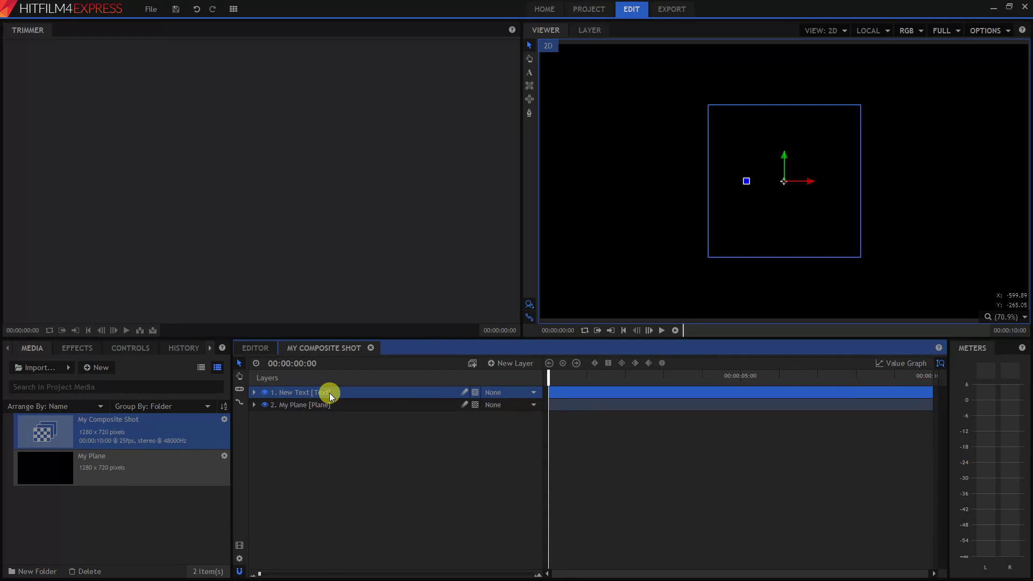
right_click(329, 392)
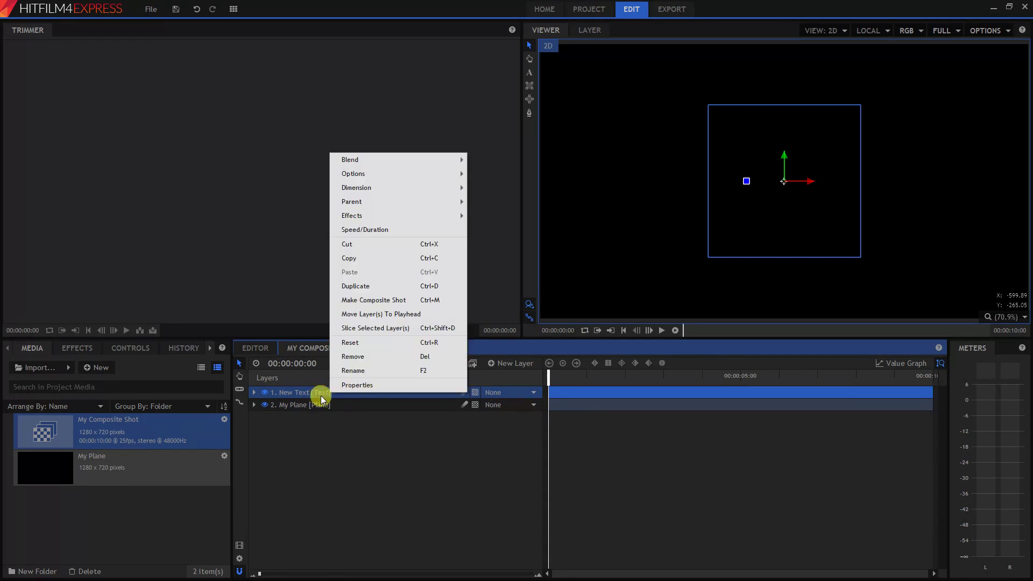
left_click(353, 371)
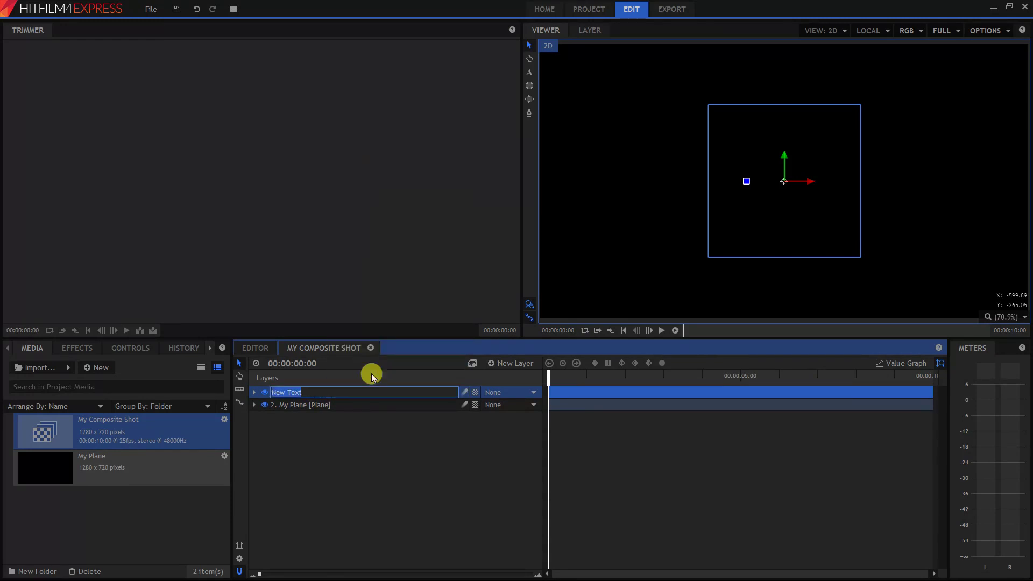
type("My Text")
key("Return")
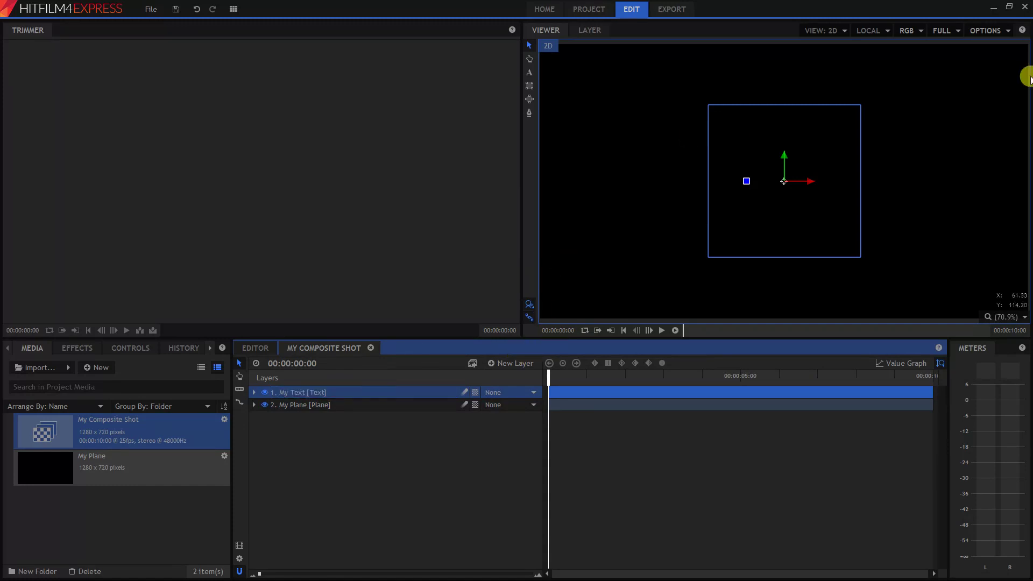
left_click(942, 31)
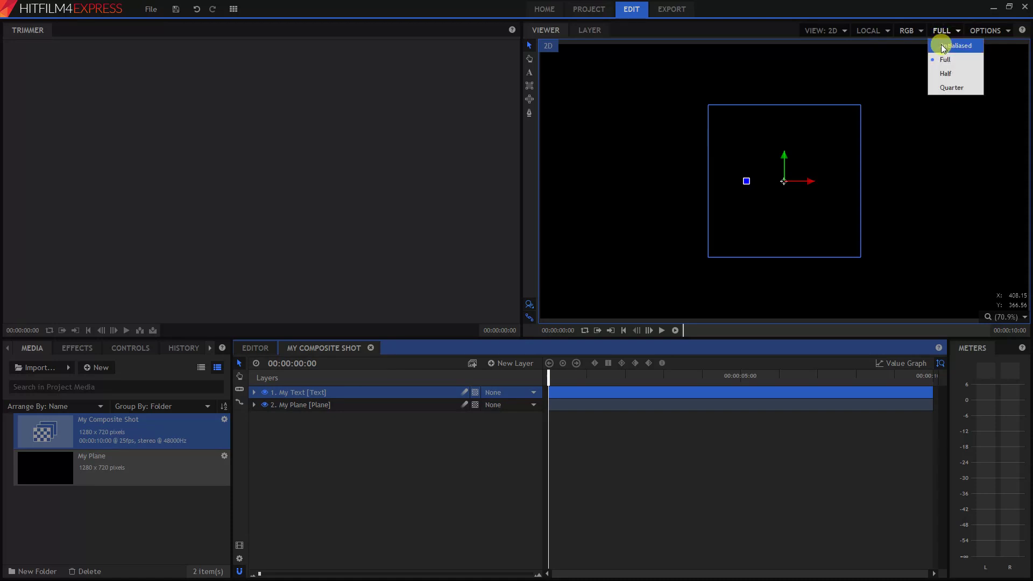
left_click(937, 46)
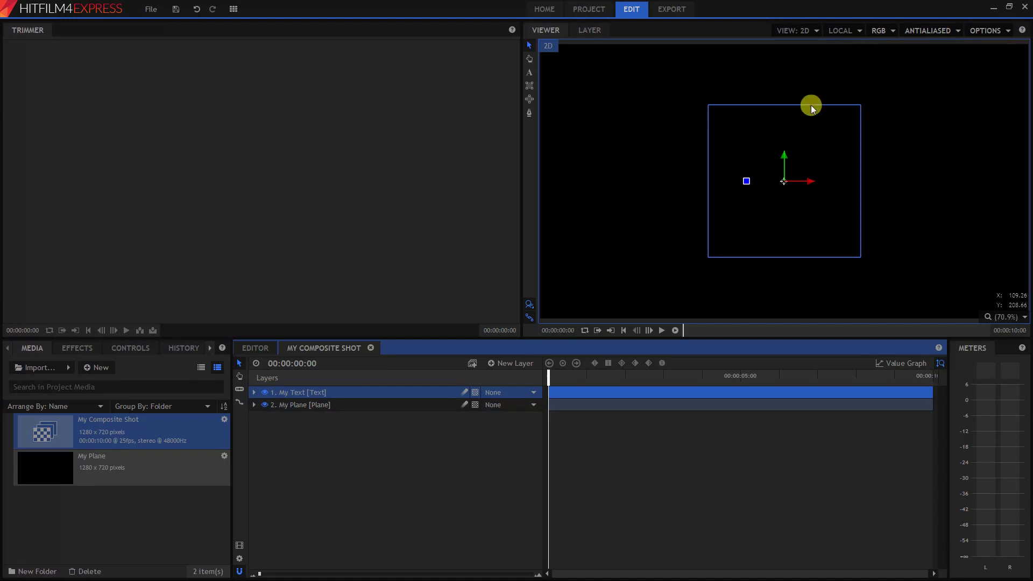
left_click(738, 125)
left_click(738, 122)
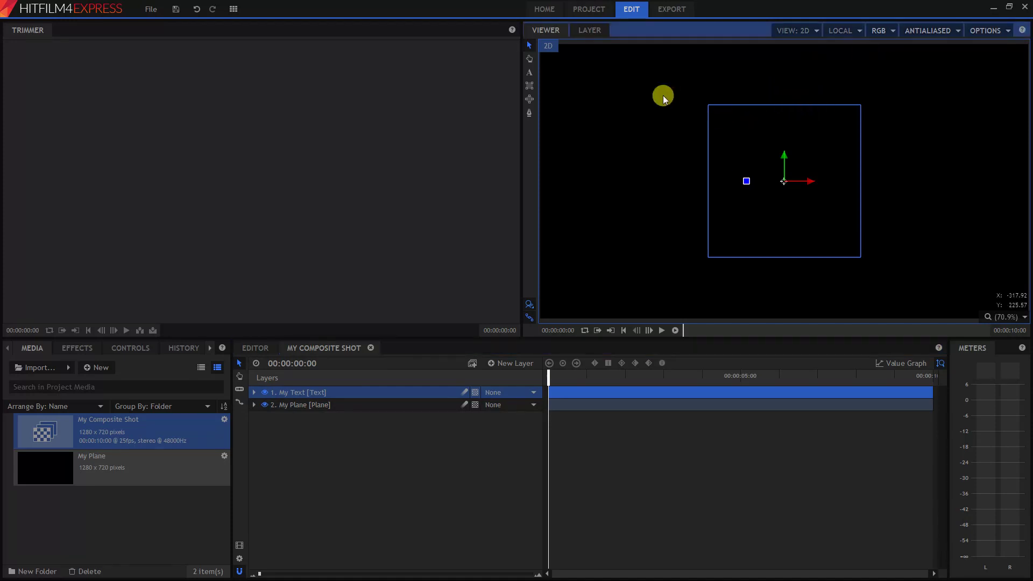
Type 'Some text' into the text layer in the viewer.
left_click(530, 72)
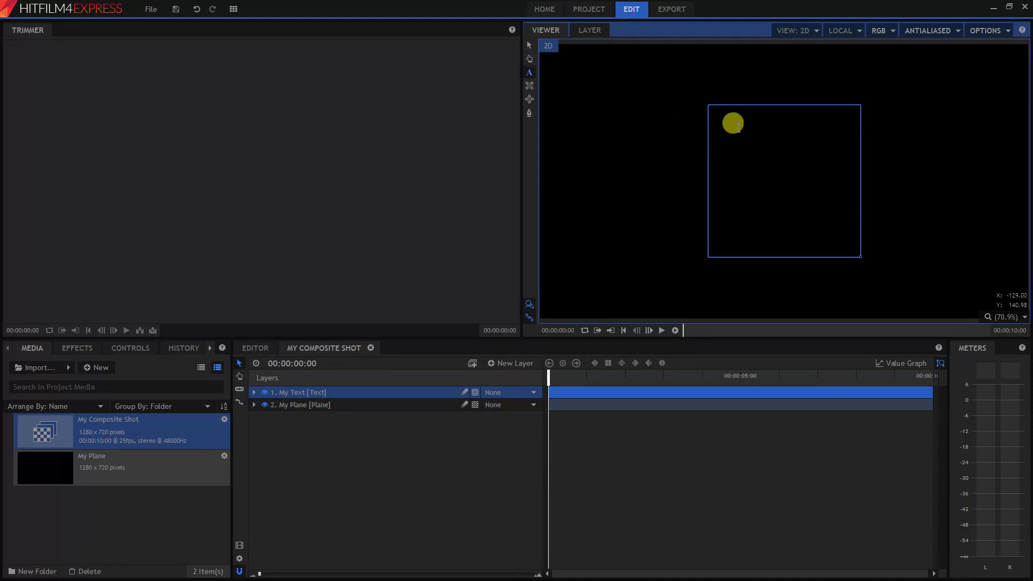
type("Some text")
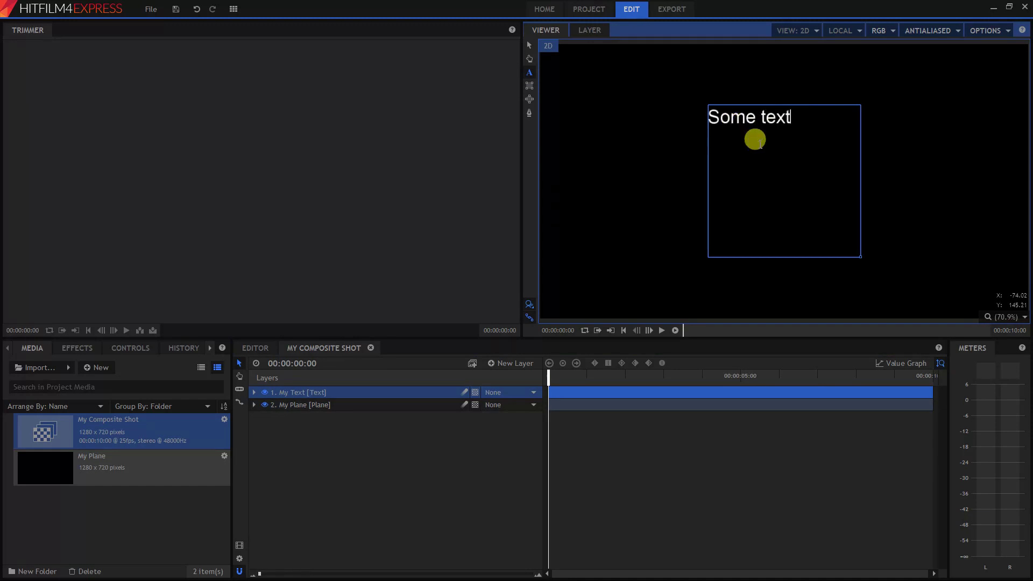
left_click(859, 253)
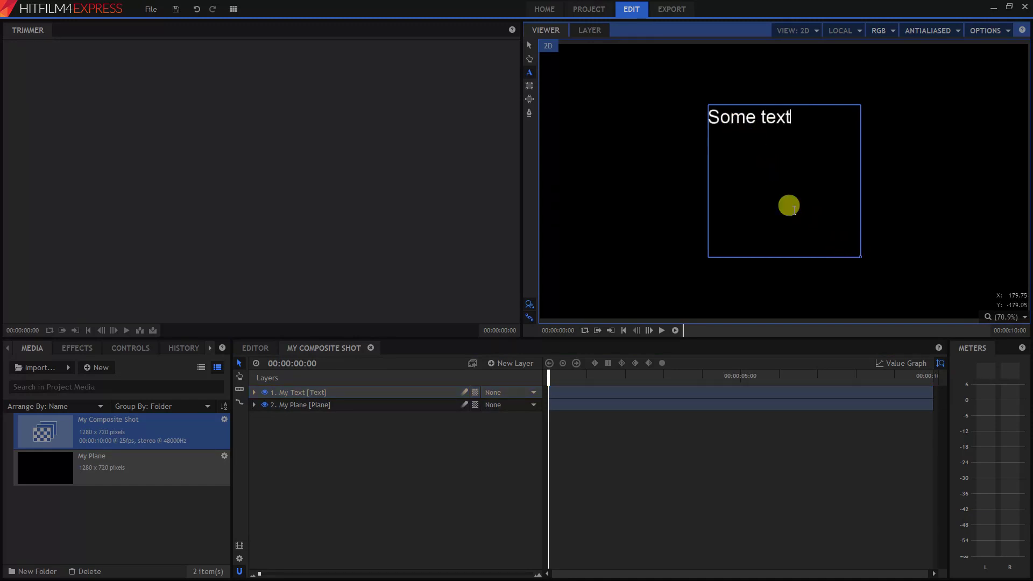
Nudge the text box slightly and shrink its corner to fit 'Some text'.
left_click(529, 45)
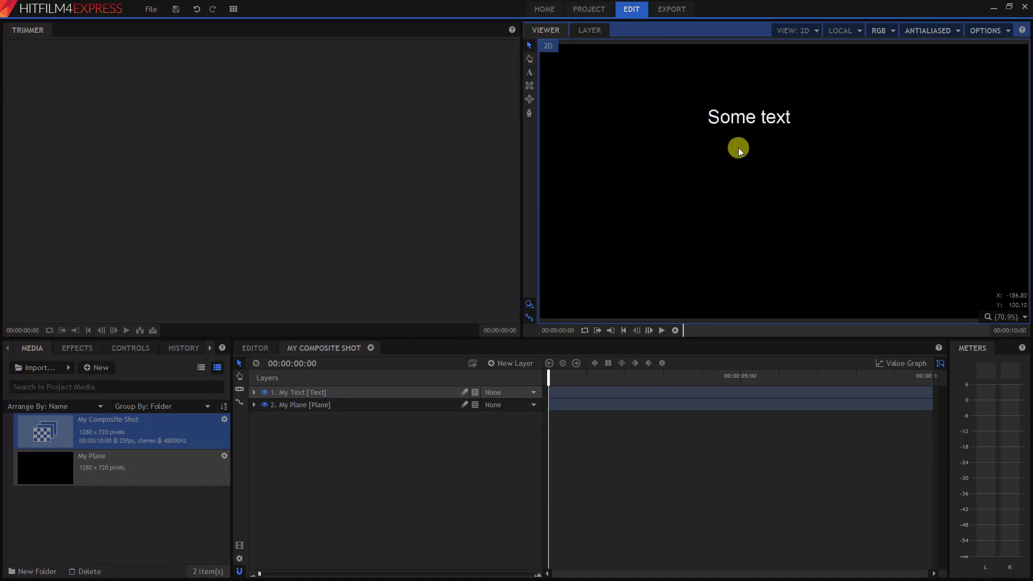
left_click_drag(756, 114, 766, 123)
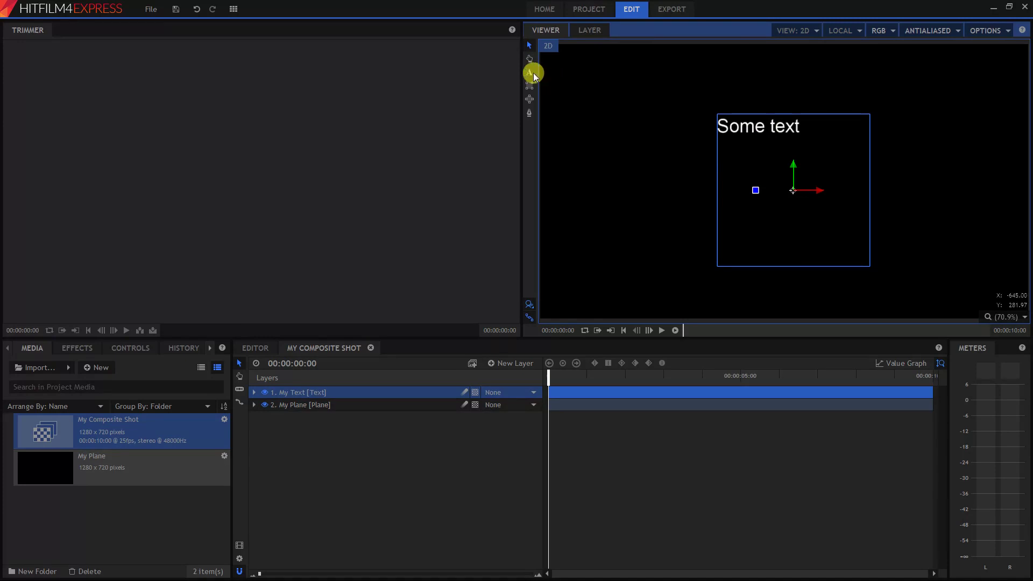
left_click(532, 73)
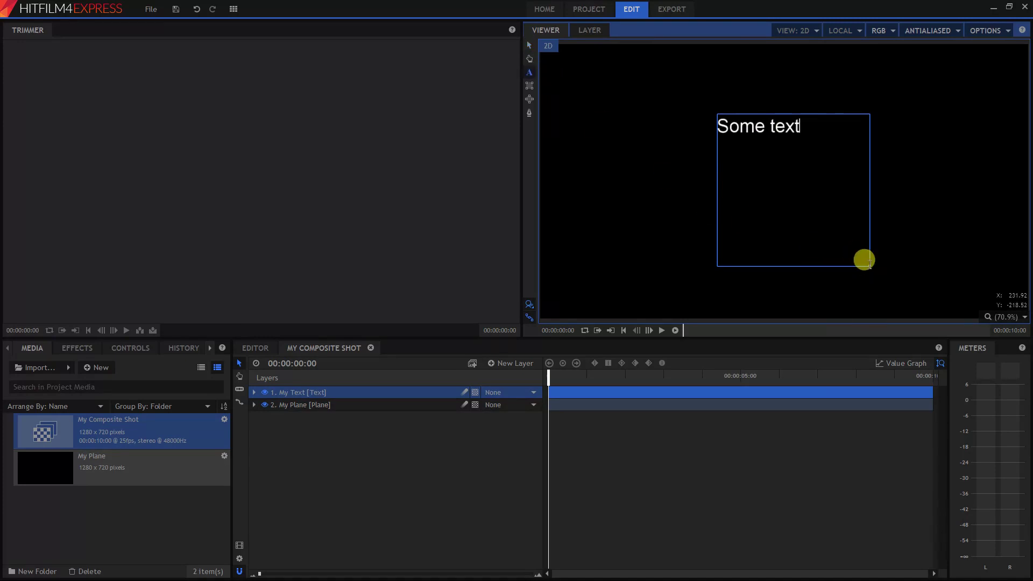
left_click_drag(869, 265, 795, 130)
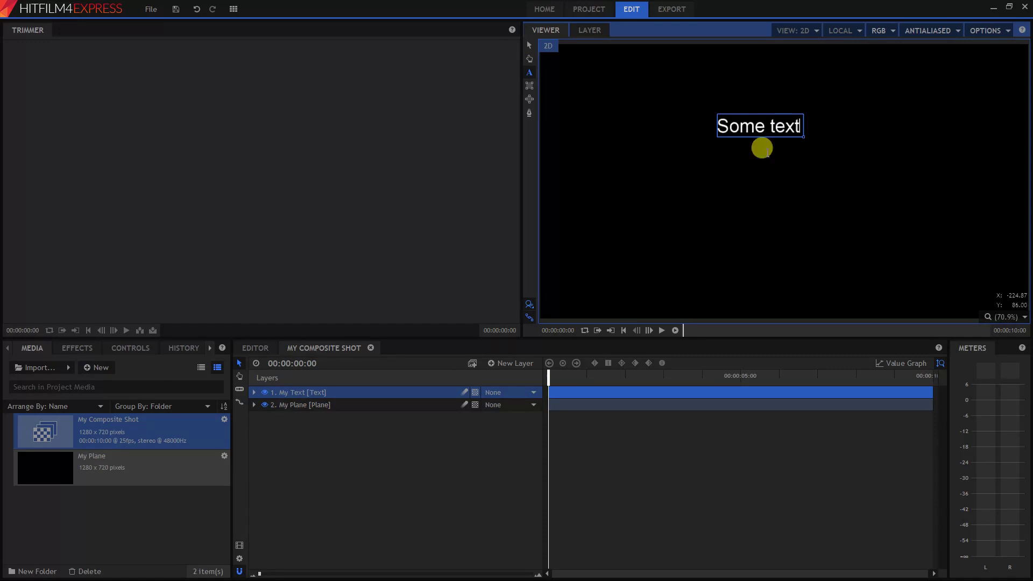
Drag 'Some text' down from the top to the centre of the black frame.
left_click(530, 44)
left_click_drag(740, 134, 794, 185)
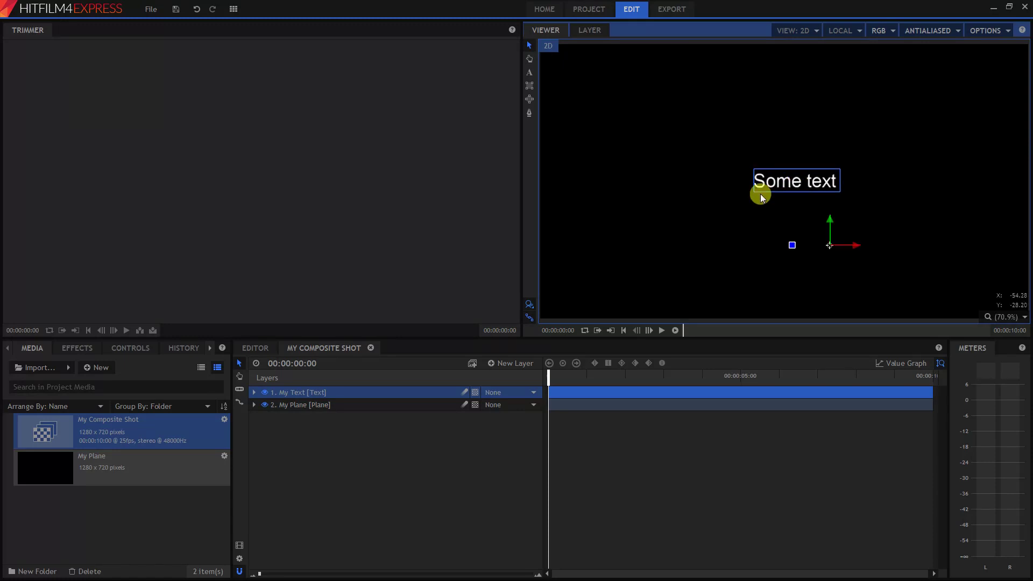
left_click_drag(797, 189, 793, 179)
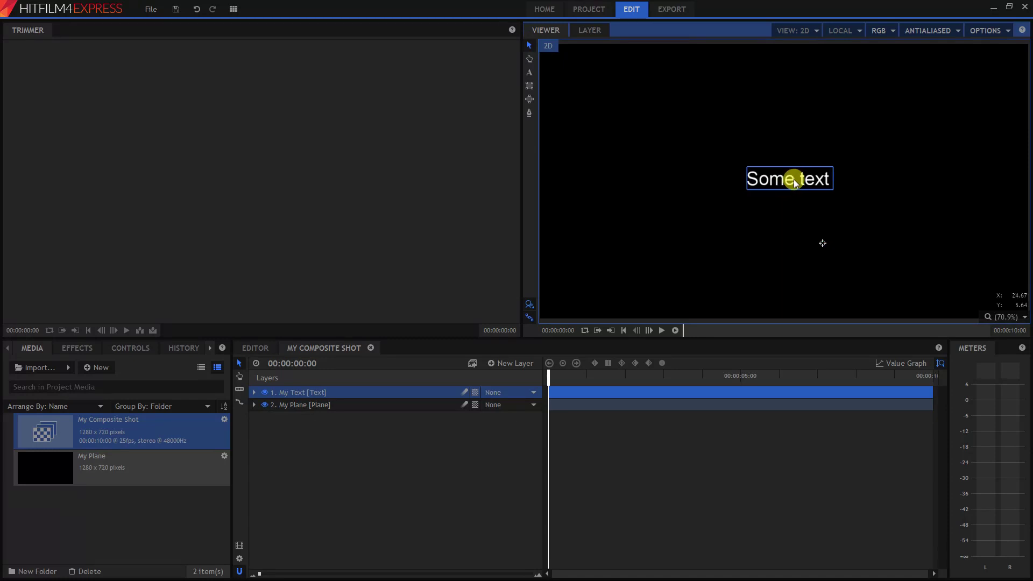
Place My Composite Shot at the start of Video 1 on the editor timeline and preview playback.
left_click(263, 349)
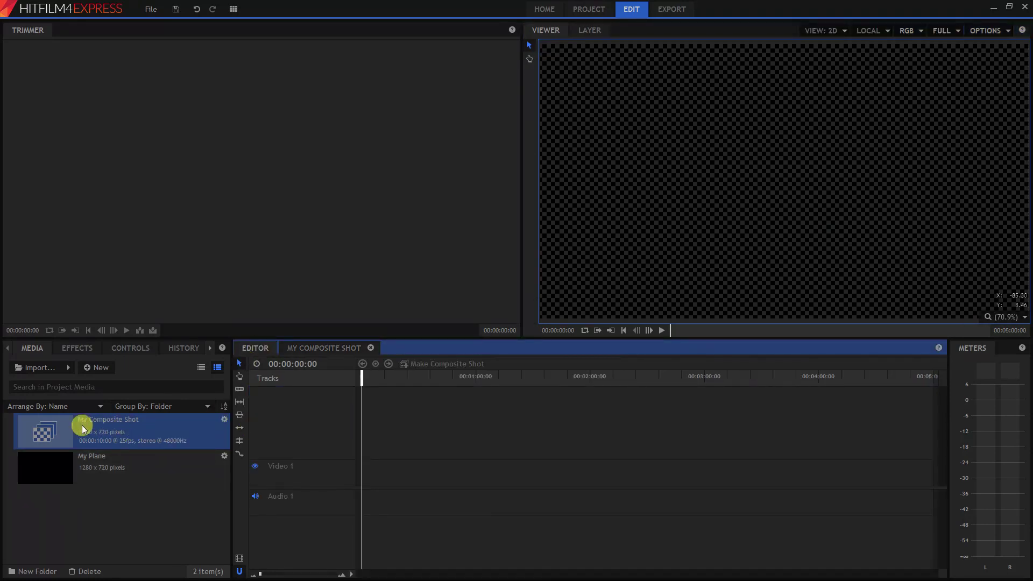
left_click_drag(84, 429, 366, 477)
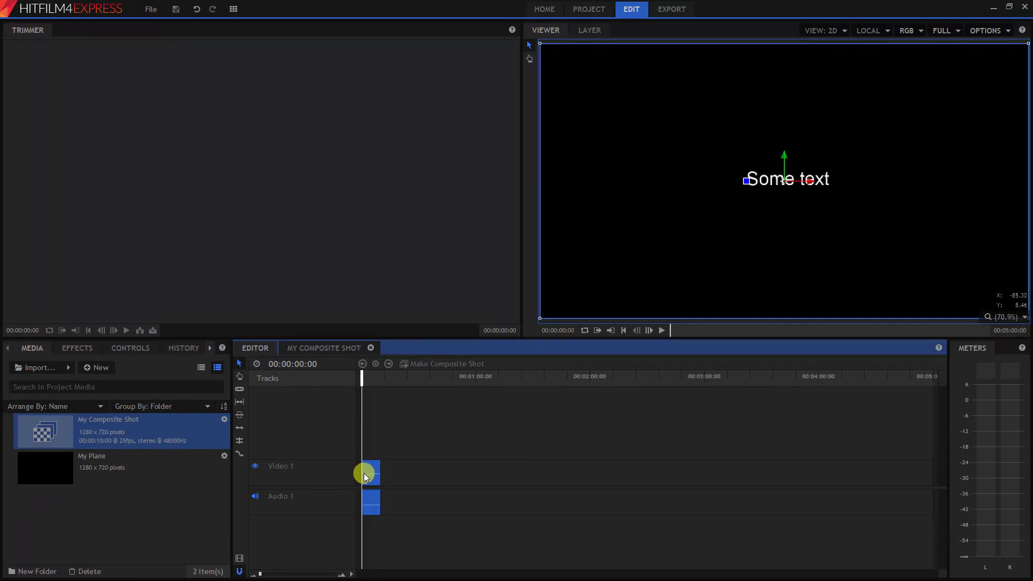
left_click(407, 428)
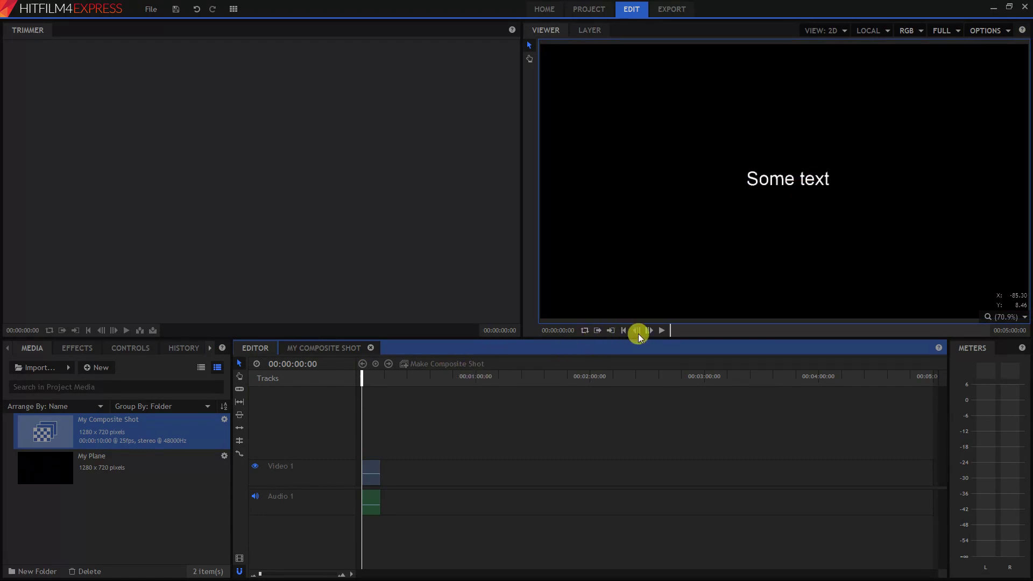
left_click(662, 330)
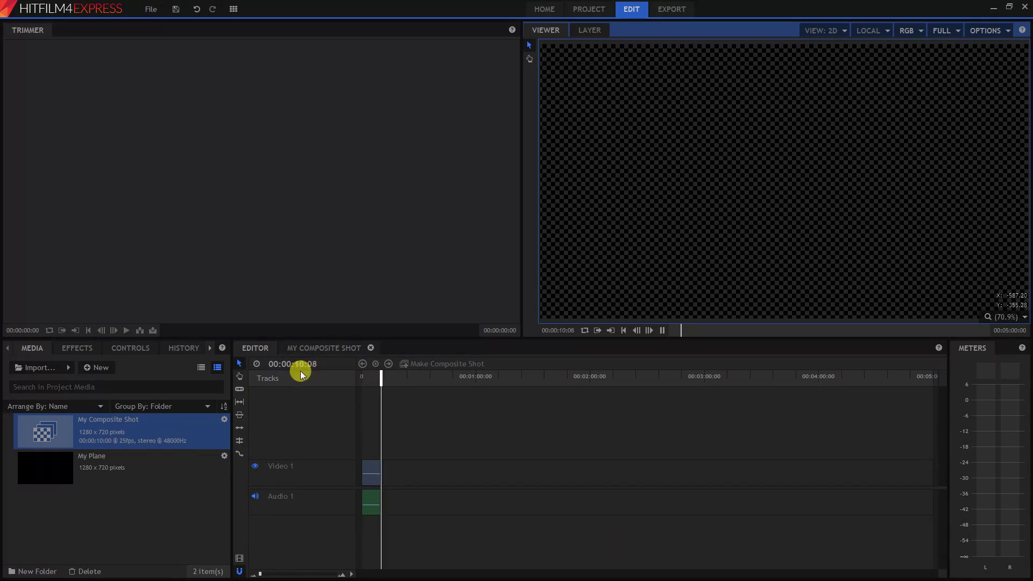
left_click(663, 330)
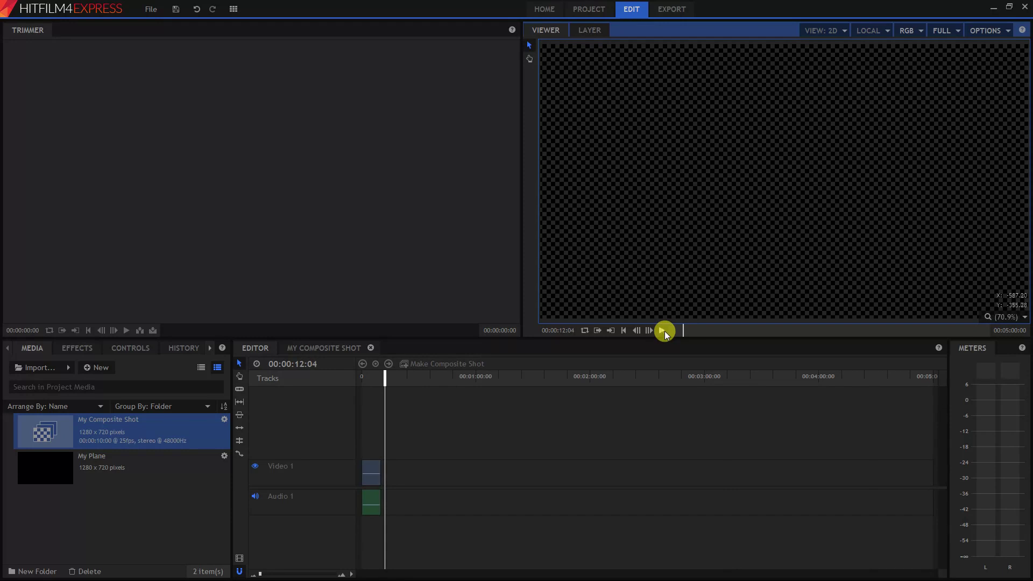
Unlink the composite shot clip's audio on Audio 1 from its video on Video 1.
left_click(377, 499)
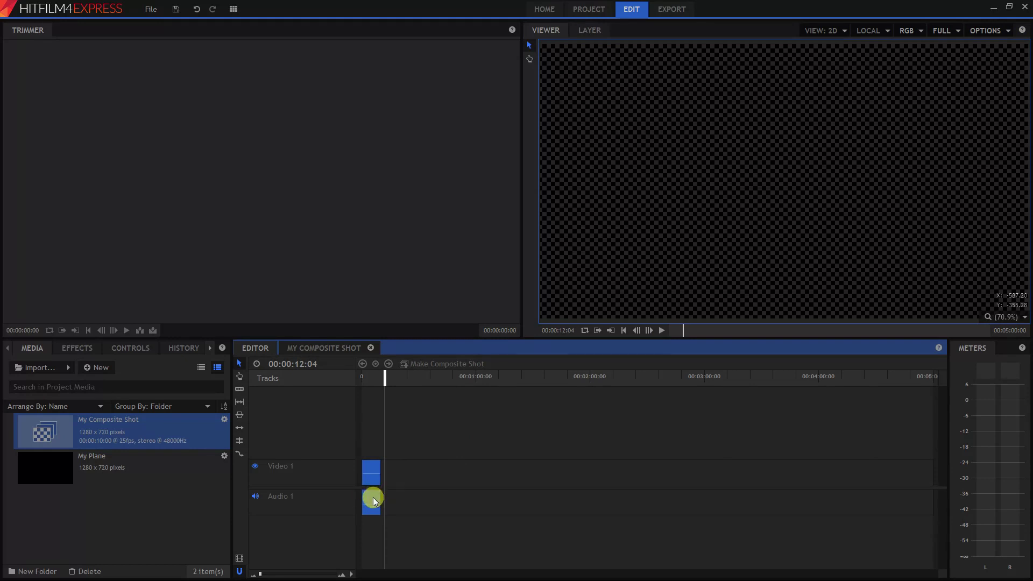
right_click(375, 499)
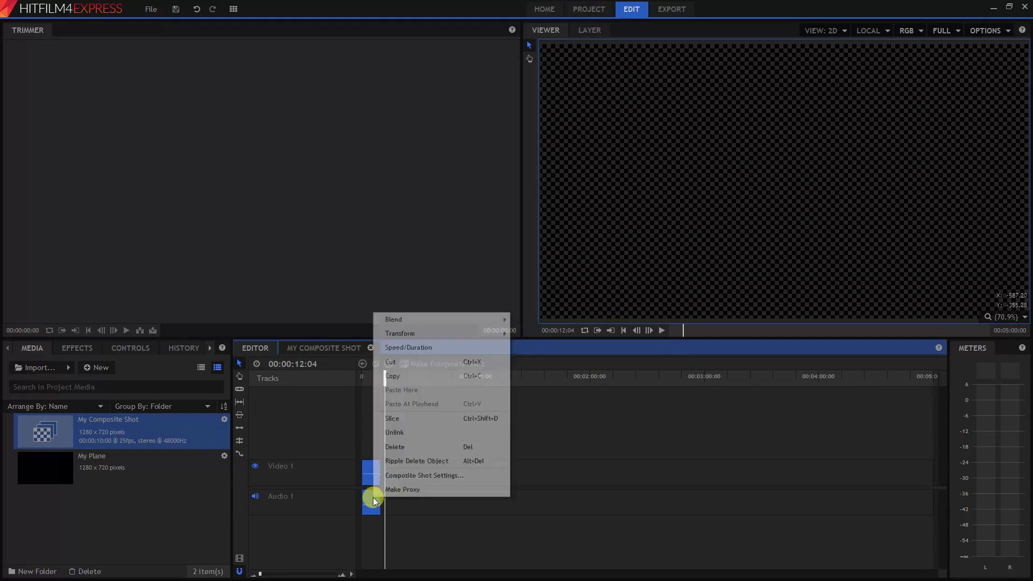
left_click(388, 433)
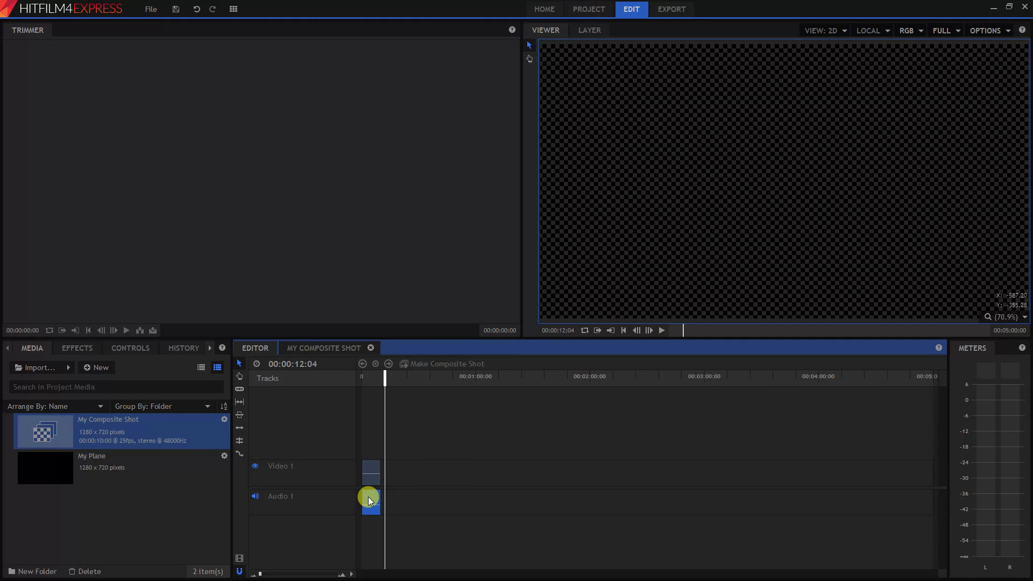